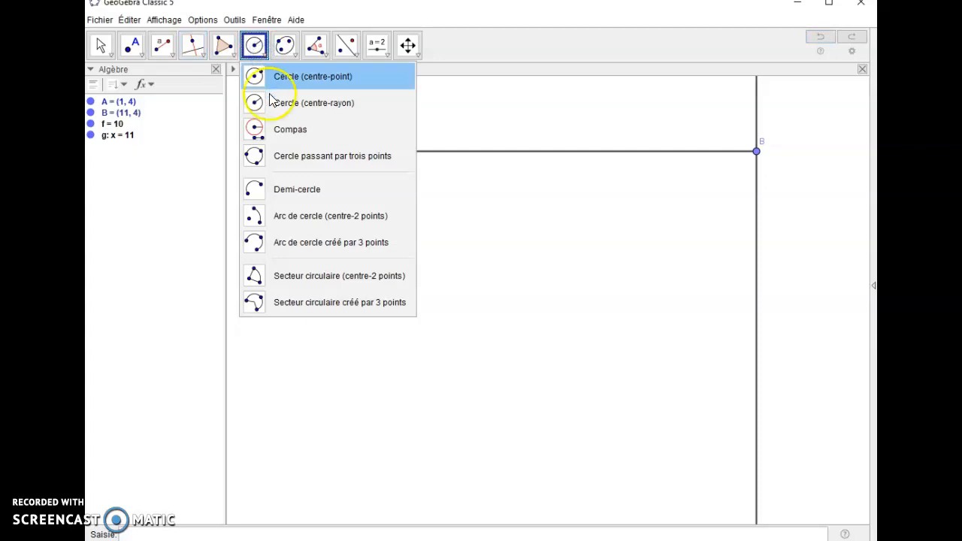
- Draw a circle of radius 10 centred on B and place a point at its lower intersection with the vertical line
click(272, 101)
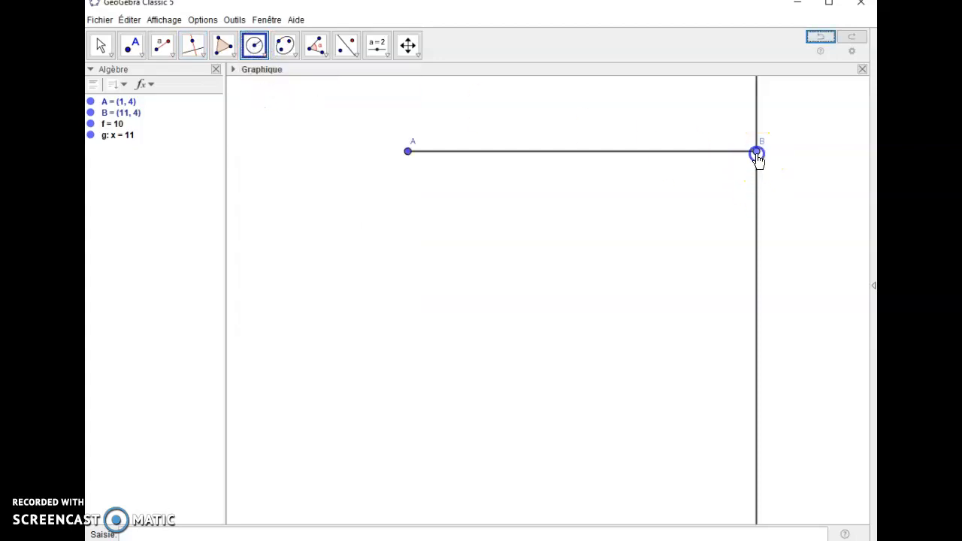
click(757, 153)
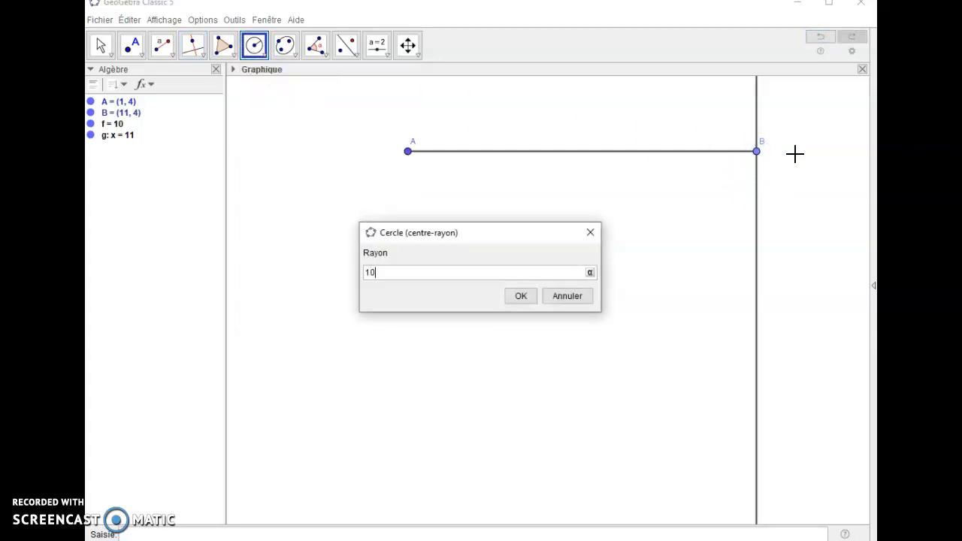
key(Return)
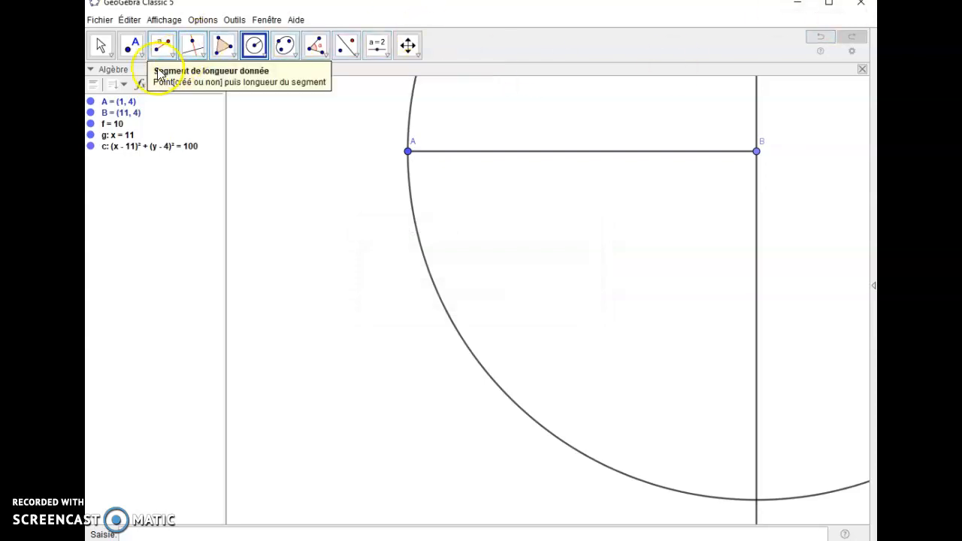
click(129, 48)
click(758, 500)
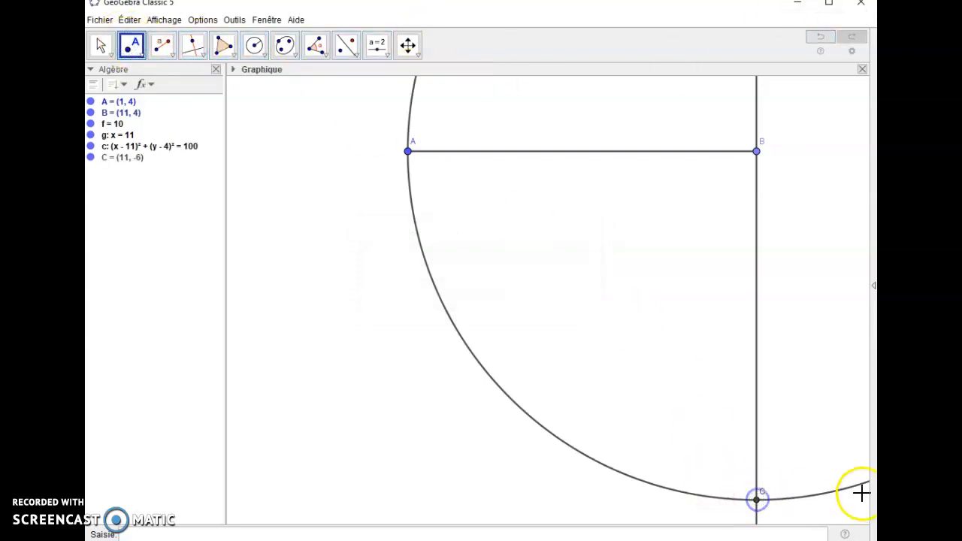
- Construct the perpendicular to segment AB through A and the perpendicular to the vertical line through C
click(191, 48)
click(505, 152)
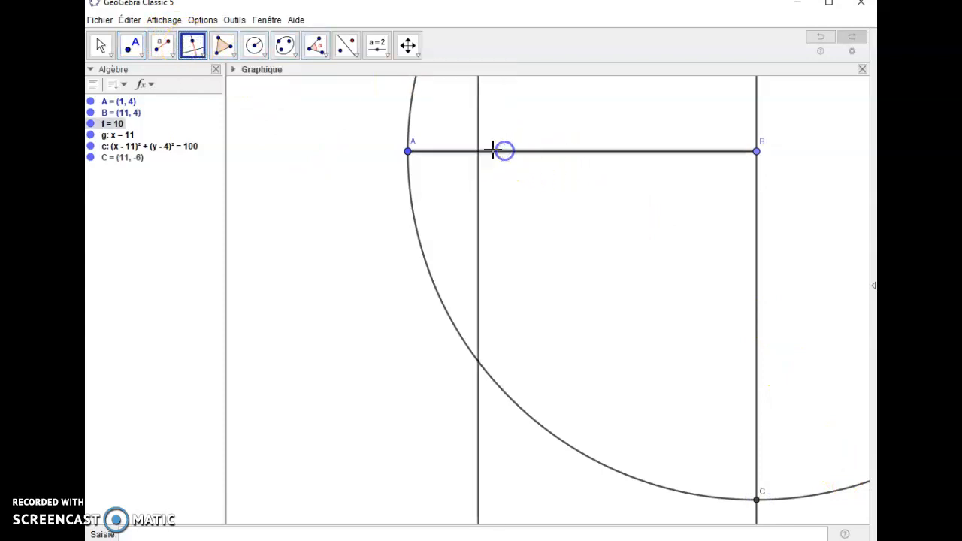
click(408, 151)
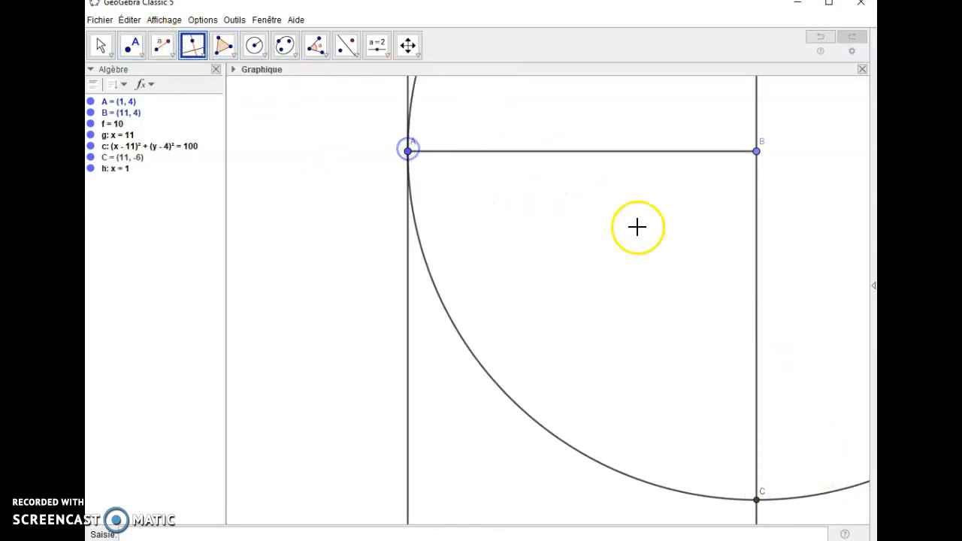
click(757, 290)
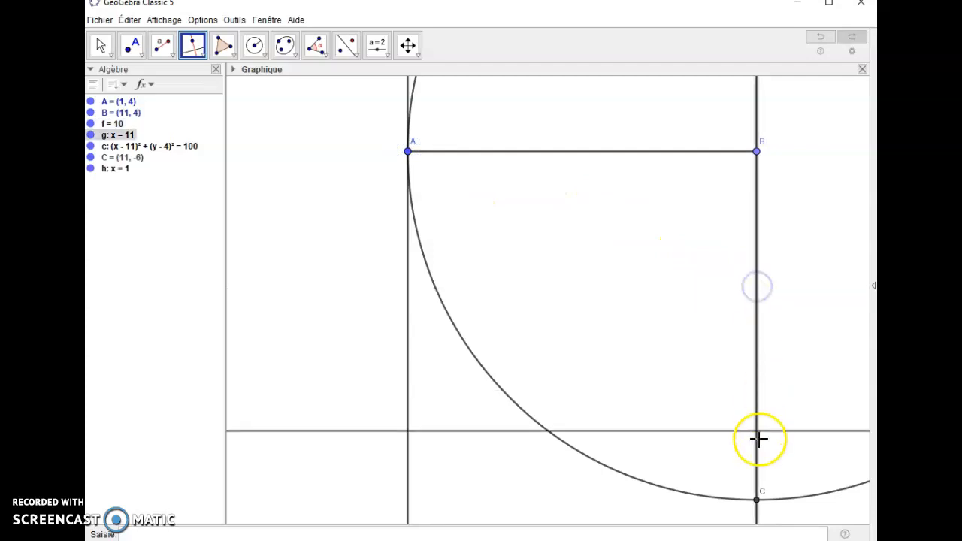
click(757, 500)
- Place the fourth corner of the square where the perpendiculars through A and C intersect
click(130, 46)
click(237, 111)
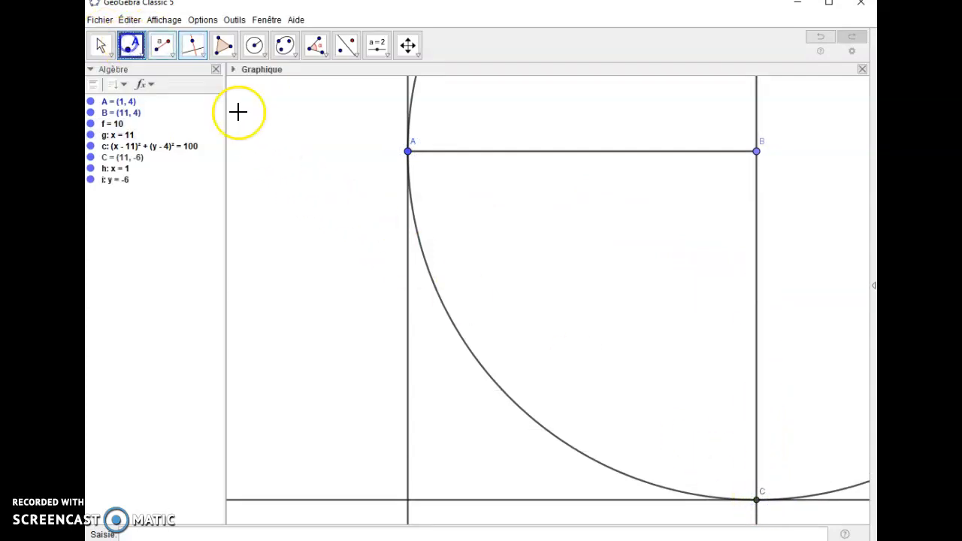
click(409, 500)
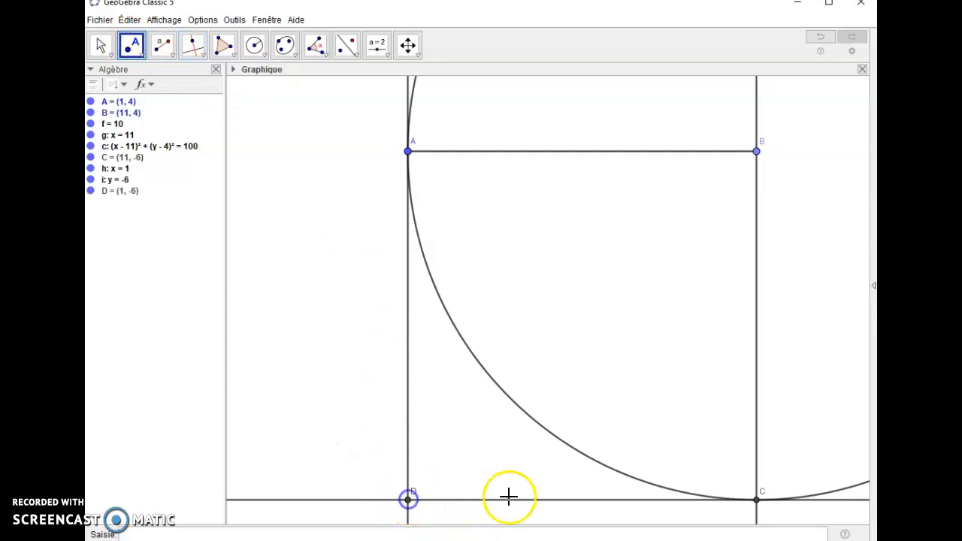
- Sort the algebra list by object type and hide the construction circle and all three lines
click(124, 86)
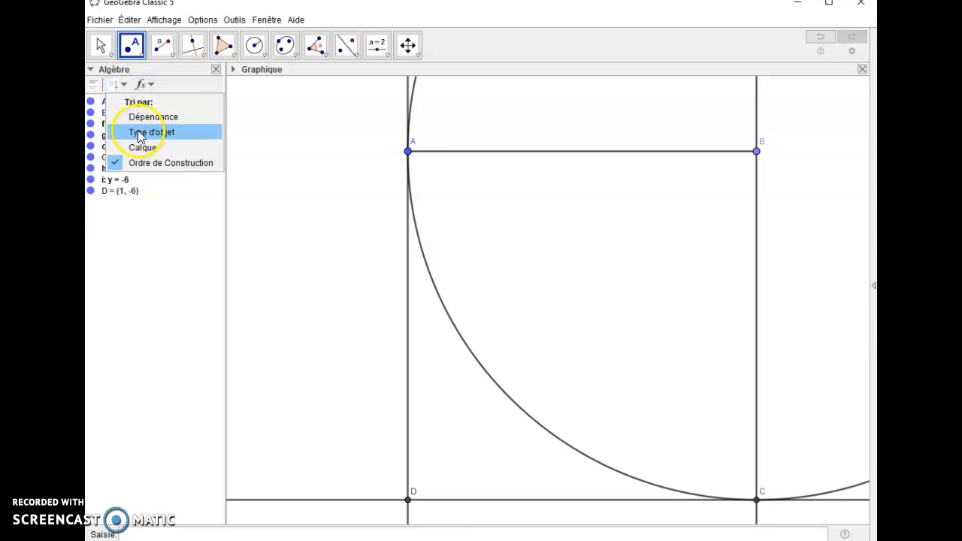
click(142, 134)
click(105, 112)
right_click(106, 125)
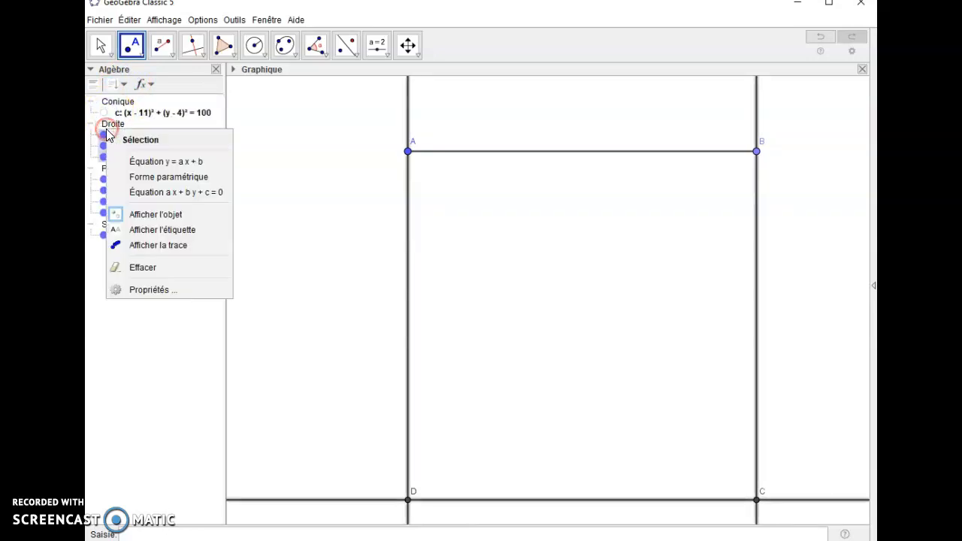
click(164, 215)
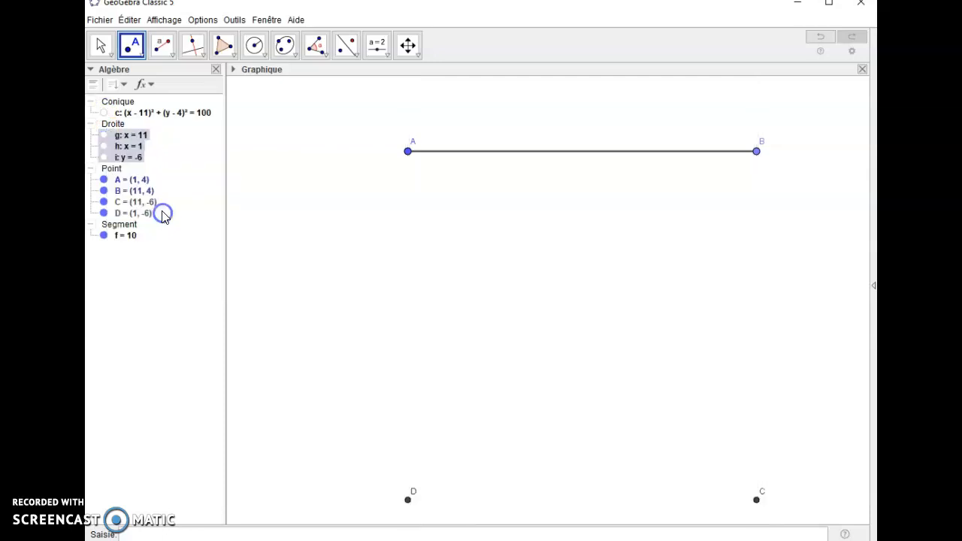
- Draw segments BC, CD and DA to complete the outline of square ABCD
click(174, 60)
click(197, 101)
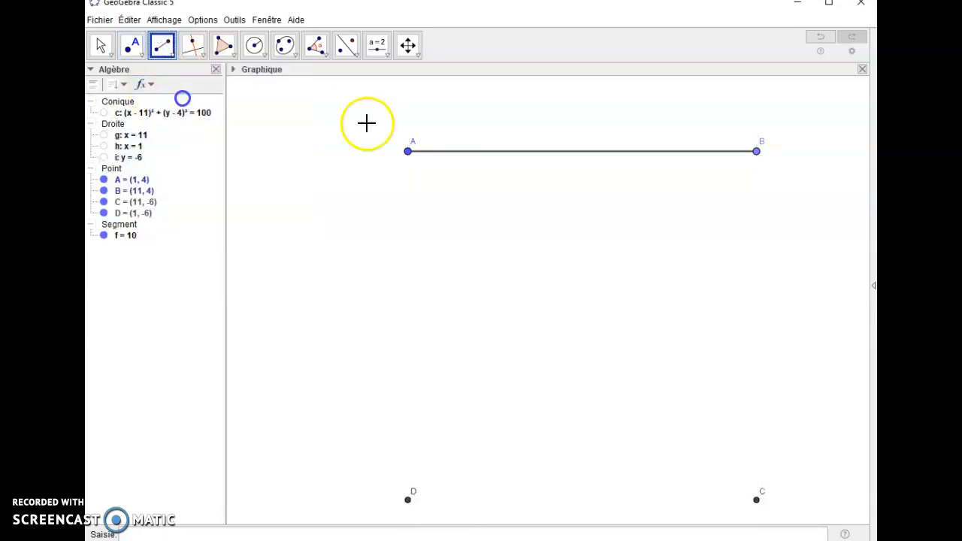
drag(756, 153, 408, 151)
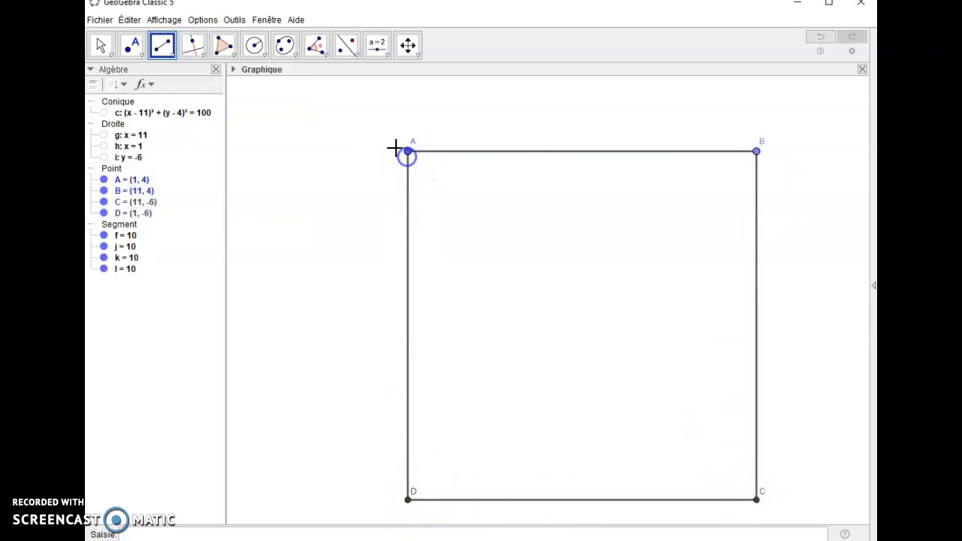
- Consult the instruction sheet, return to GeoGebra, and construct the midpoint of side AB
key(alt+Tab)
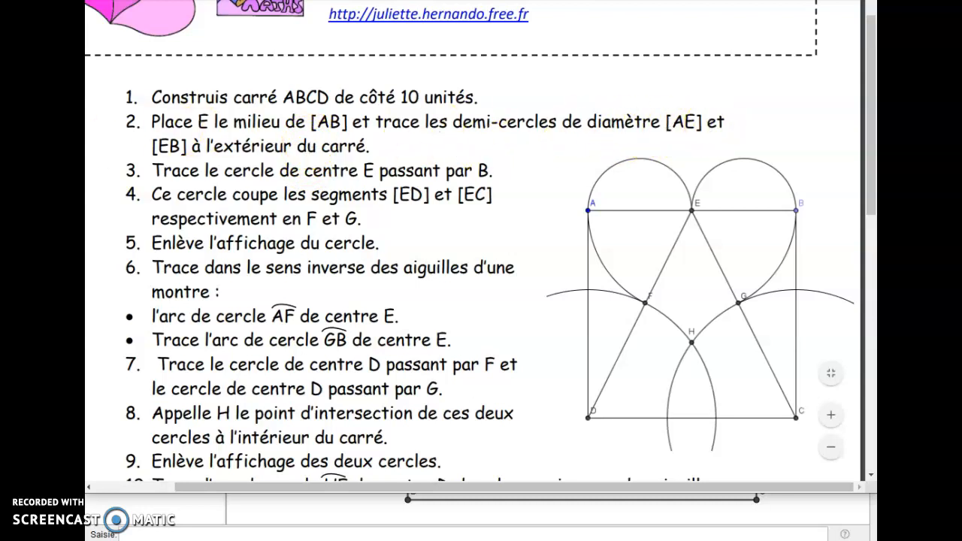
click(241, 524)
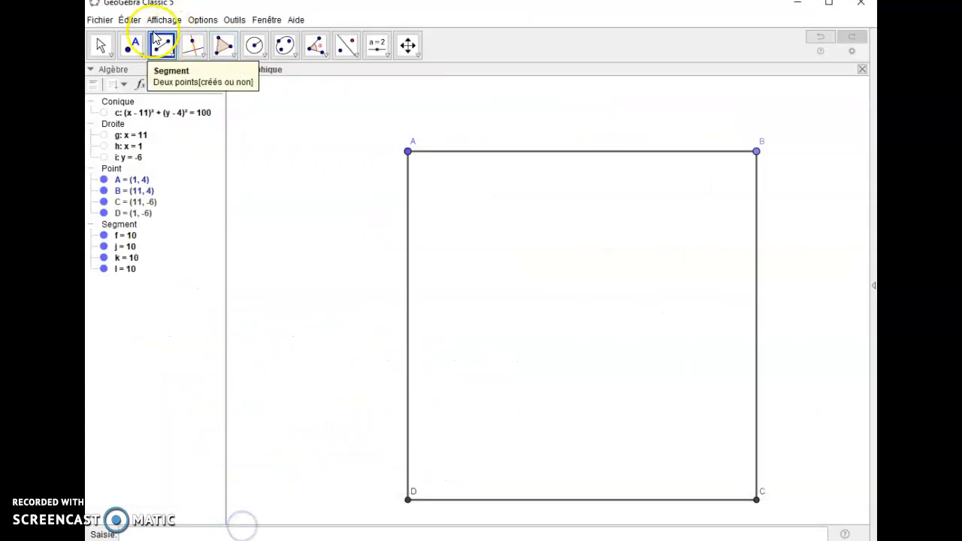
click(134, 46)
click(162, 194)
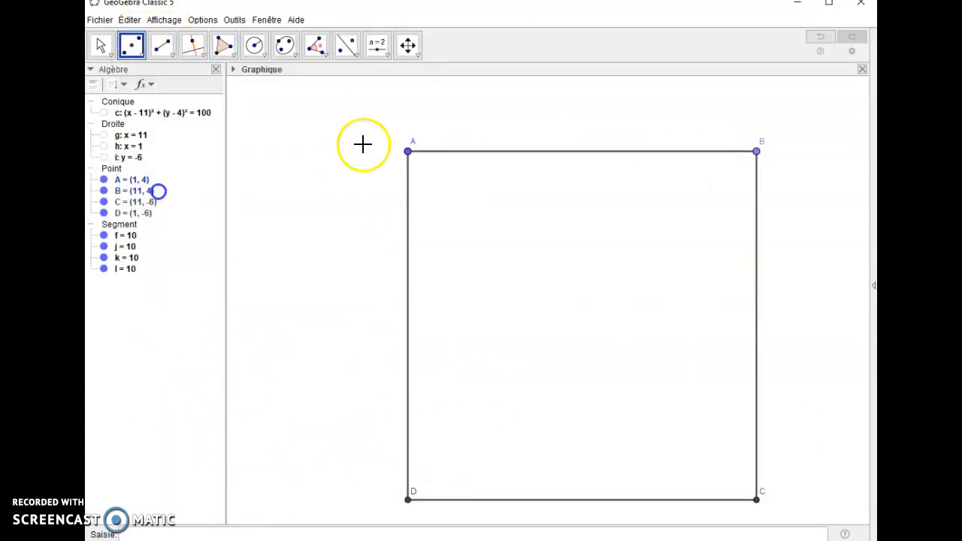
click(413, 151)
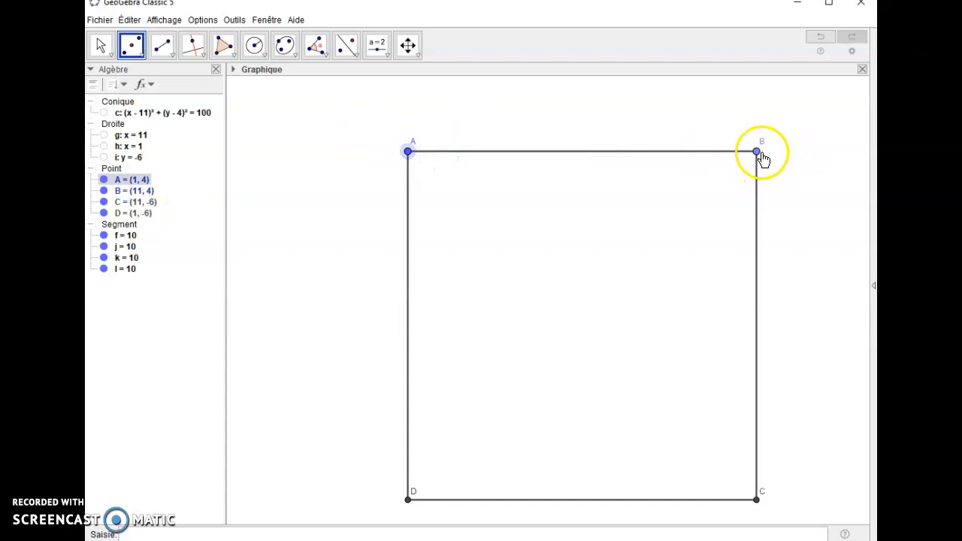
click(756, 151)
- Draw semicircles with diameters EB and AE on the outside of the square
click(257, 45)
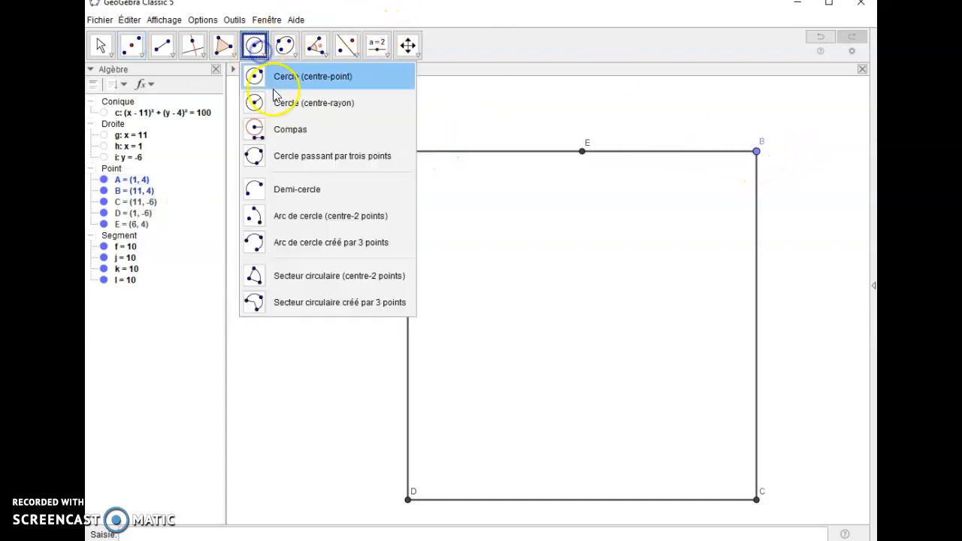
click(322, 184)
click(582, 151)
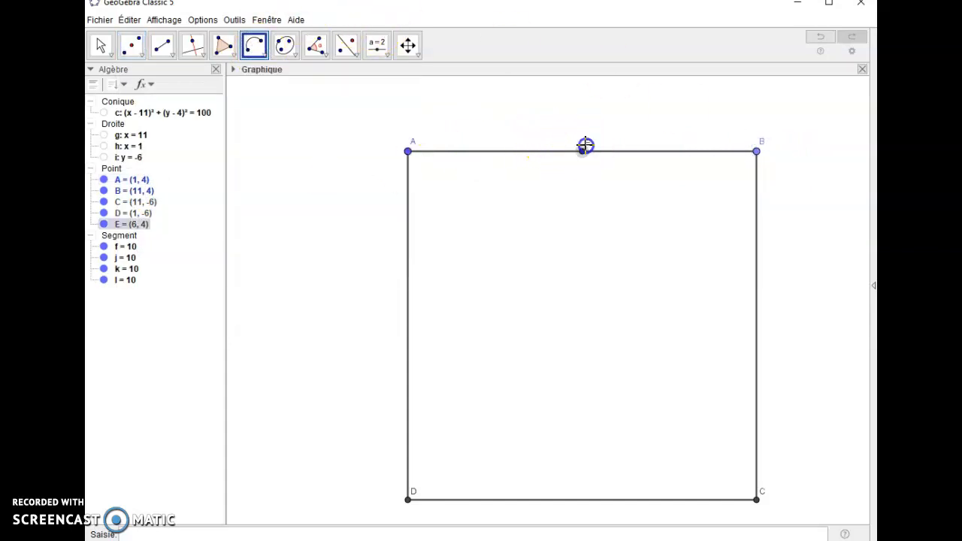
click(757, 151)
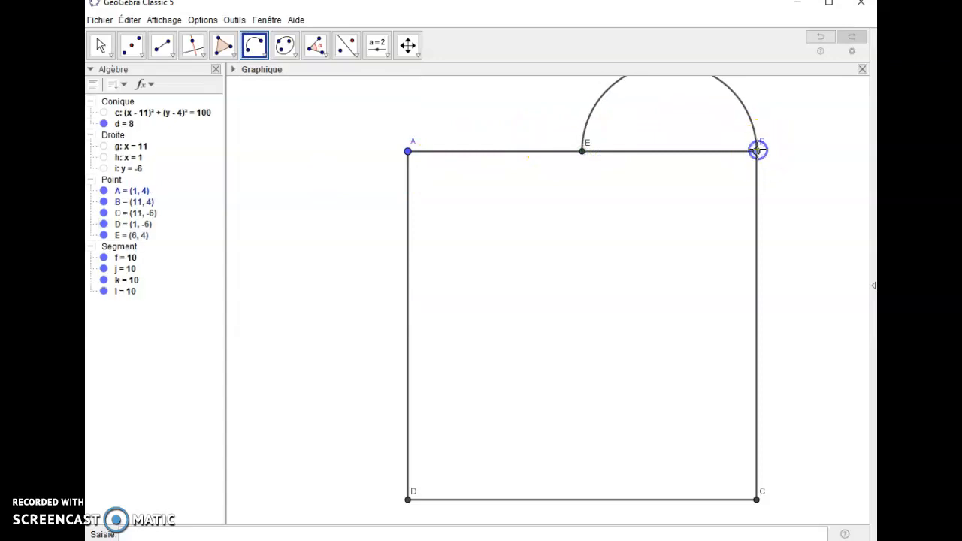
click(408, 153)
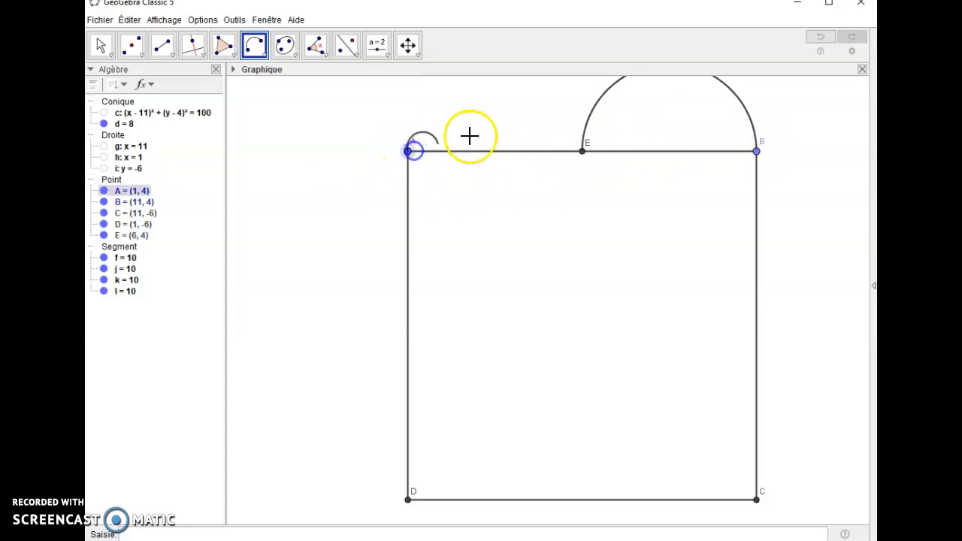
click(583, 151)
scroll(646, 226, up, 1)
scroll(643, 218, down, 3)
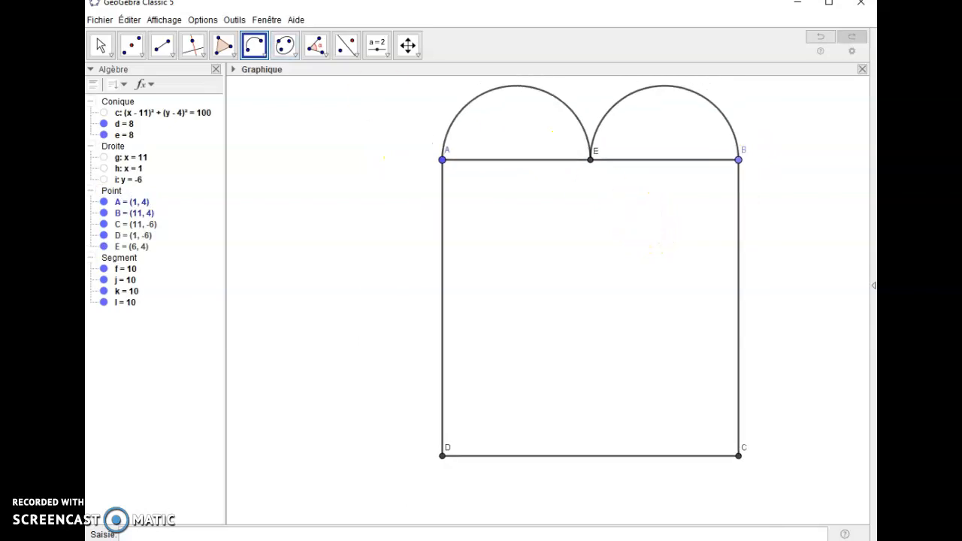
- Check the next instruction on the sheet and draw the circle centred on E passing through B in GeoGebra
key(alt+Tab)
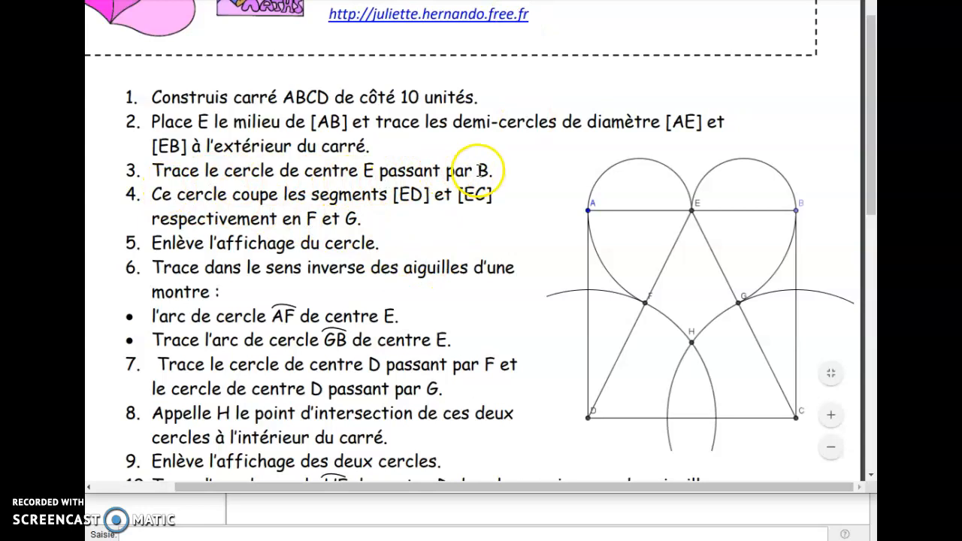
click(188, 532)
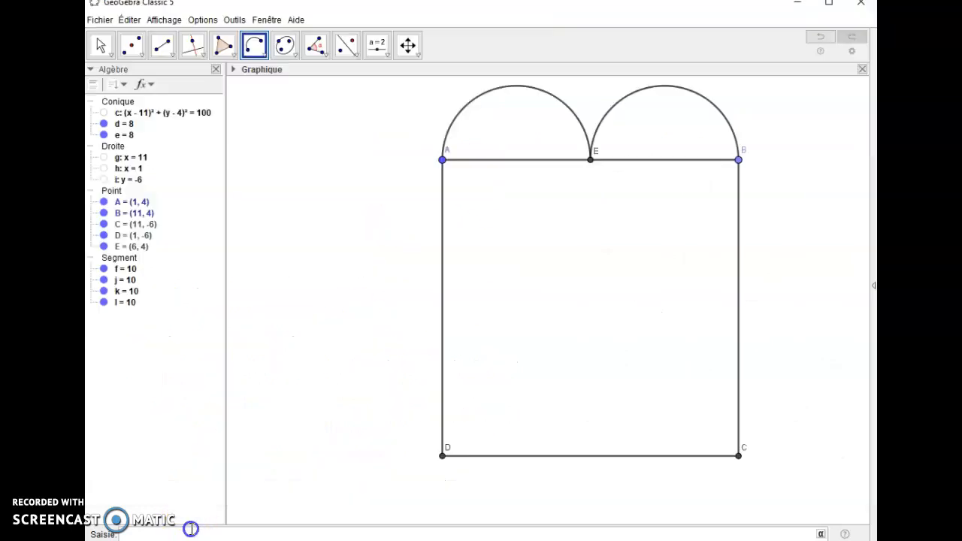
click(266, 60)
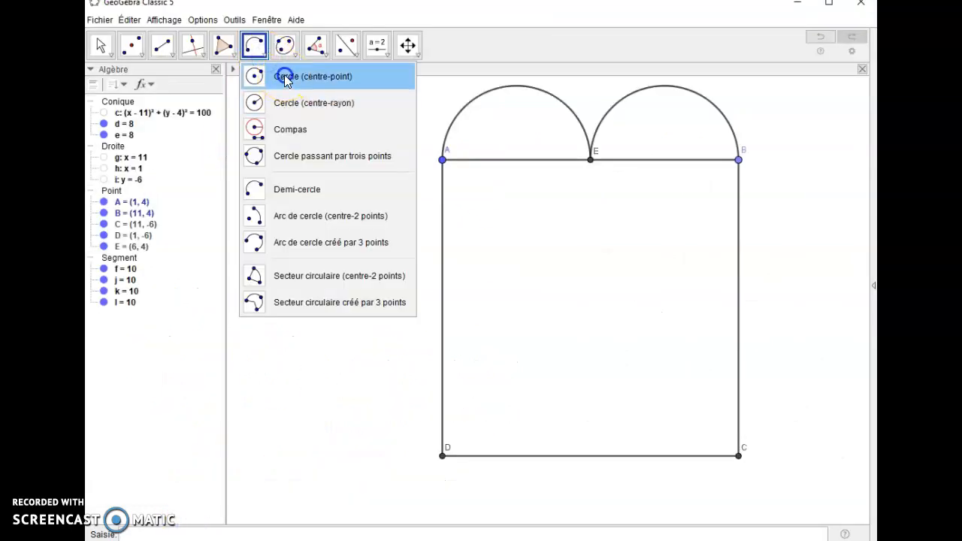
click(278, 75)
click(593, 160)
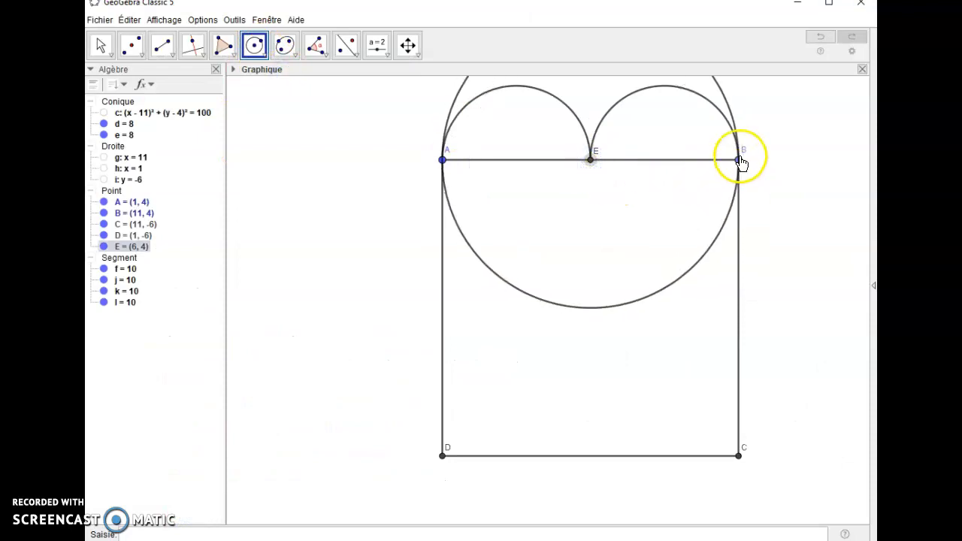
click(740, 159)
- Check the next instruction on the sheet and draw segments ED and EC in GeoGebra
key(alt+Tab)
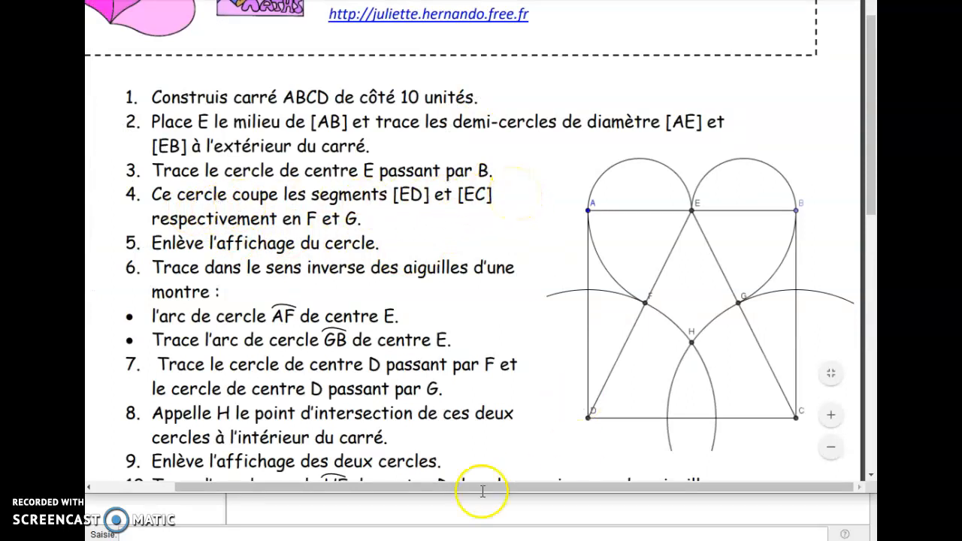
click(429, 534)
click(172, 36)
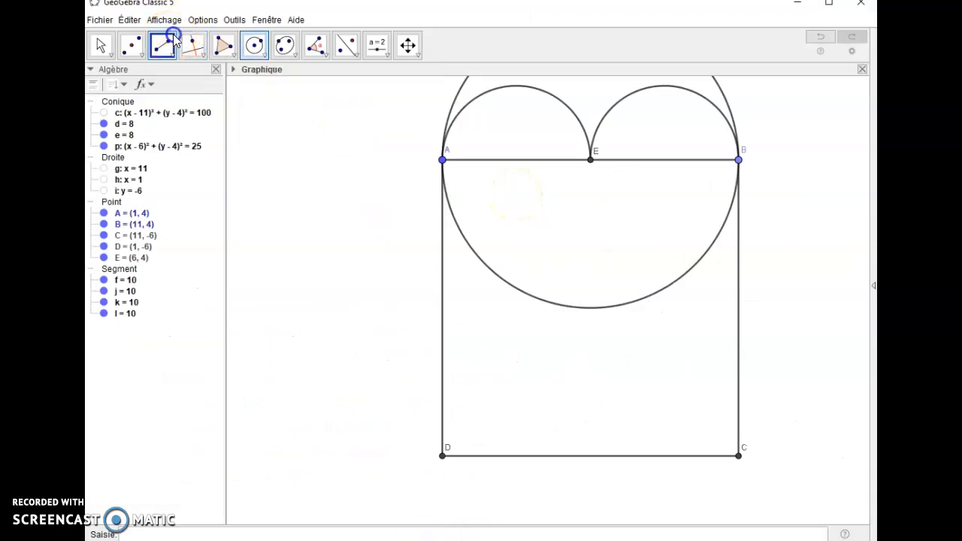
click(591, 159)
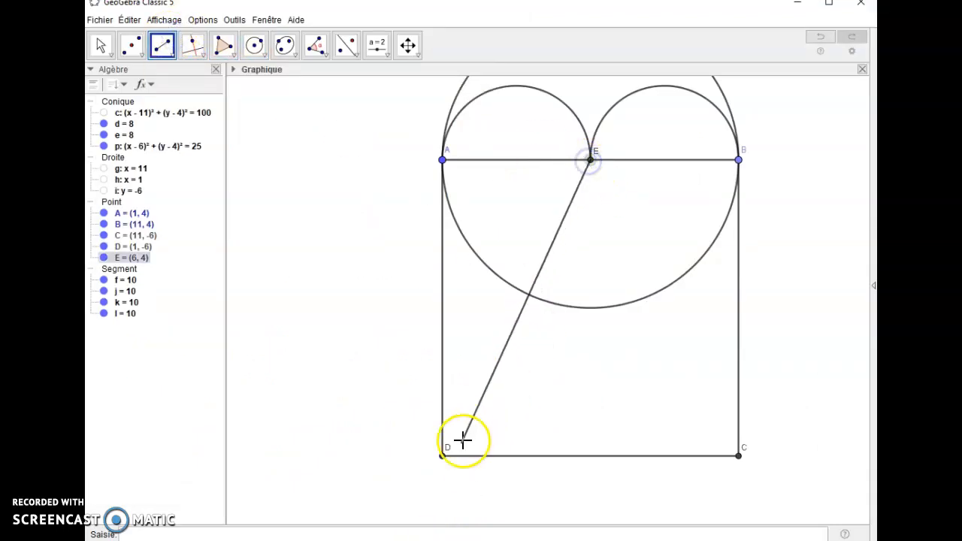
click(445, 456)
click(591, 160)
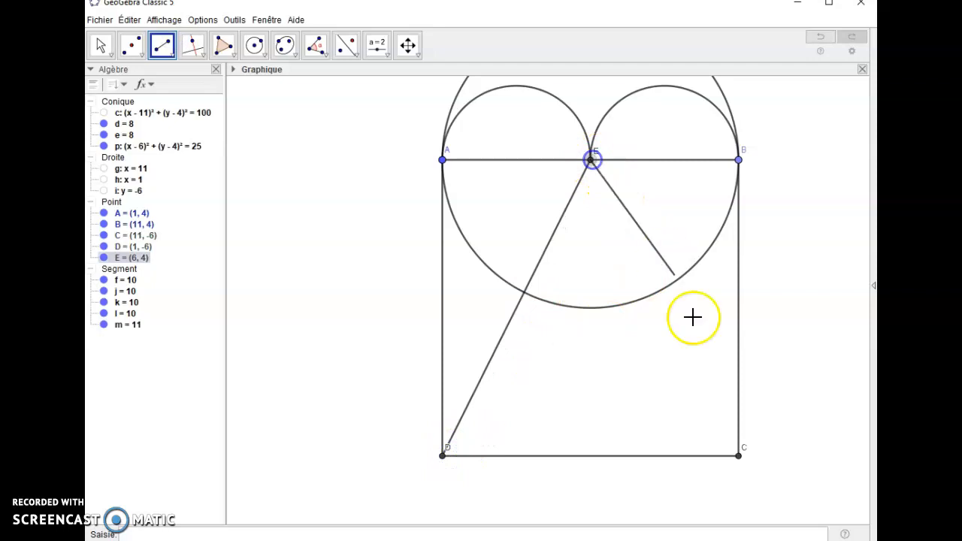
click(739, 455)
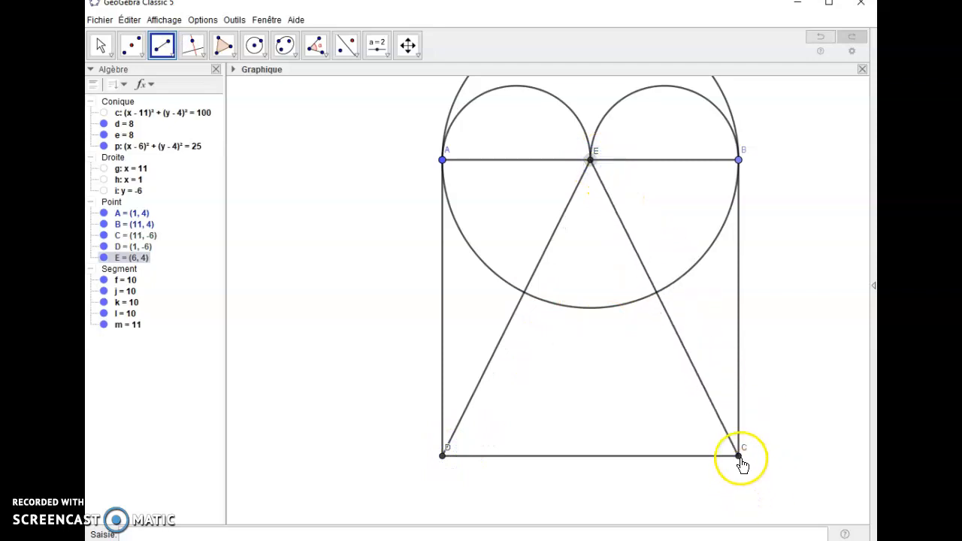
- Mark the intersection points of the circle with segments ED and EC, and switch back to the instruction sheet
click(140, 54)
click(167, 163)
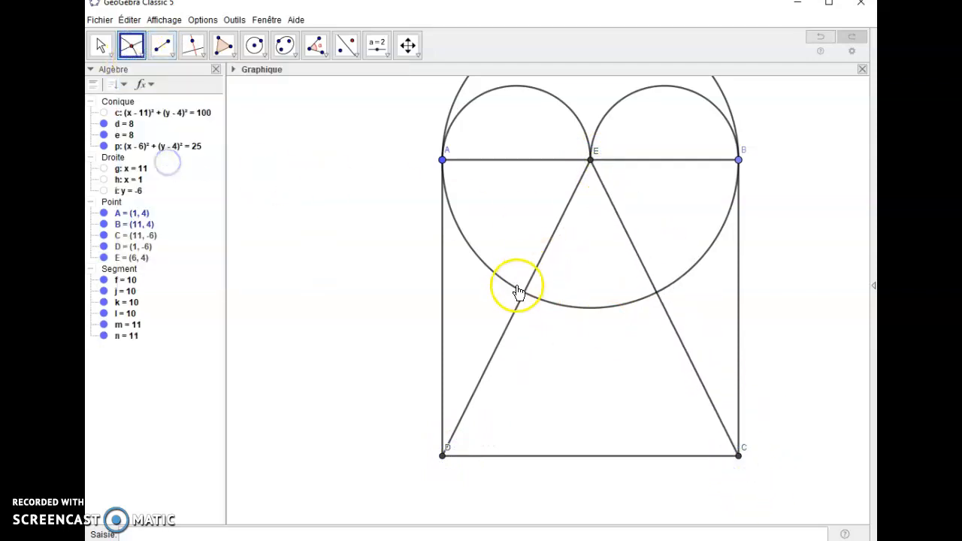
click(525, 294)
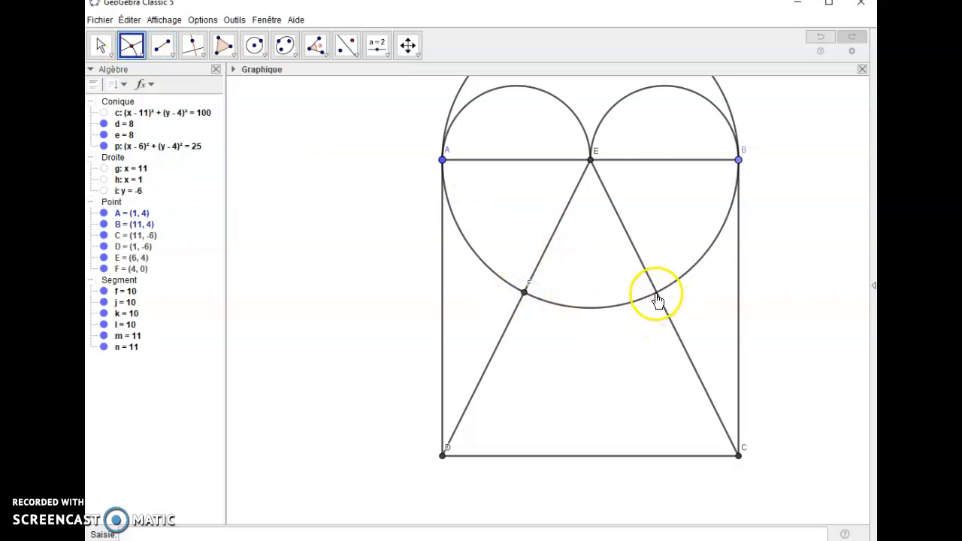
click(656, 295)
key(alt+Tab)
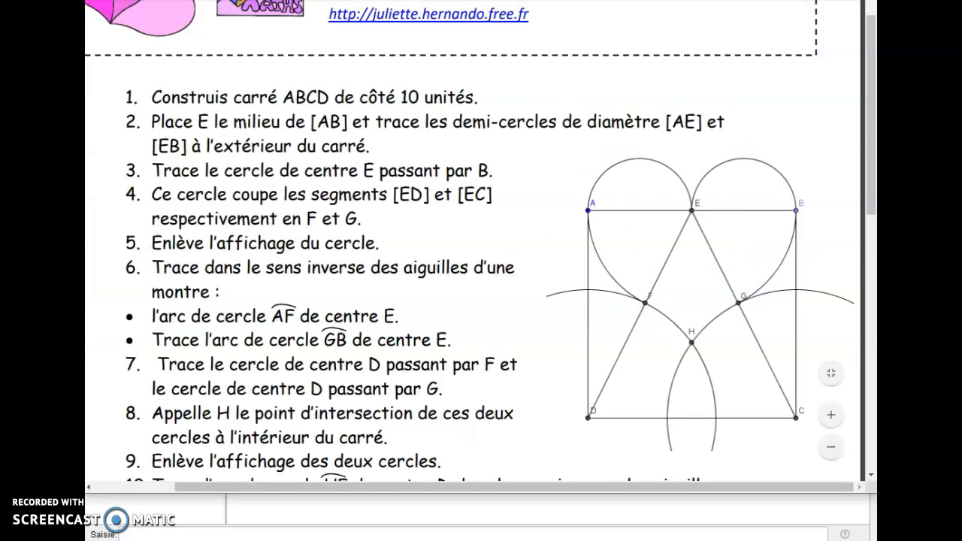
- Read the next instructions on the sheet, switch to GeoGebra and hide the circle centred on E passing through B
scroll(351, 249, down, 1)
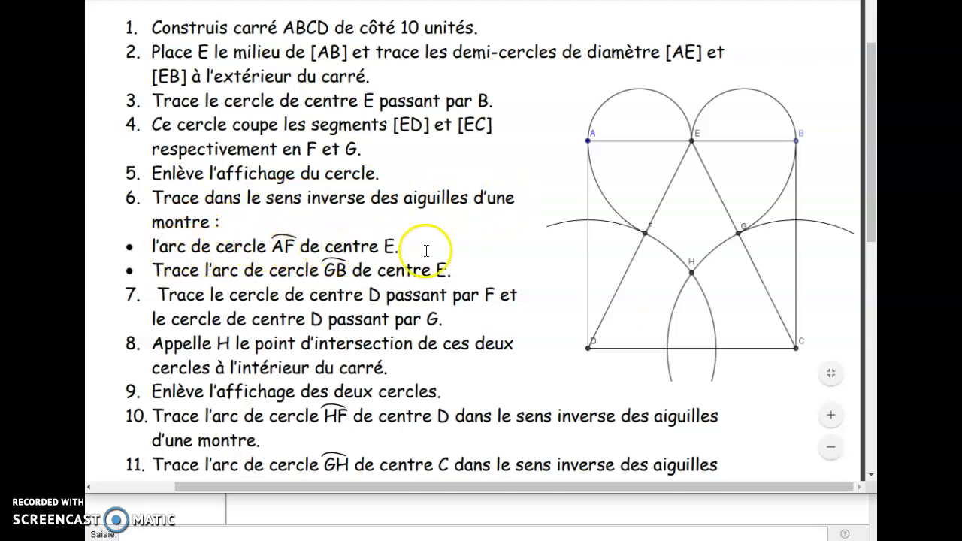
click(282, 532)
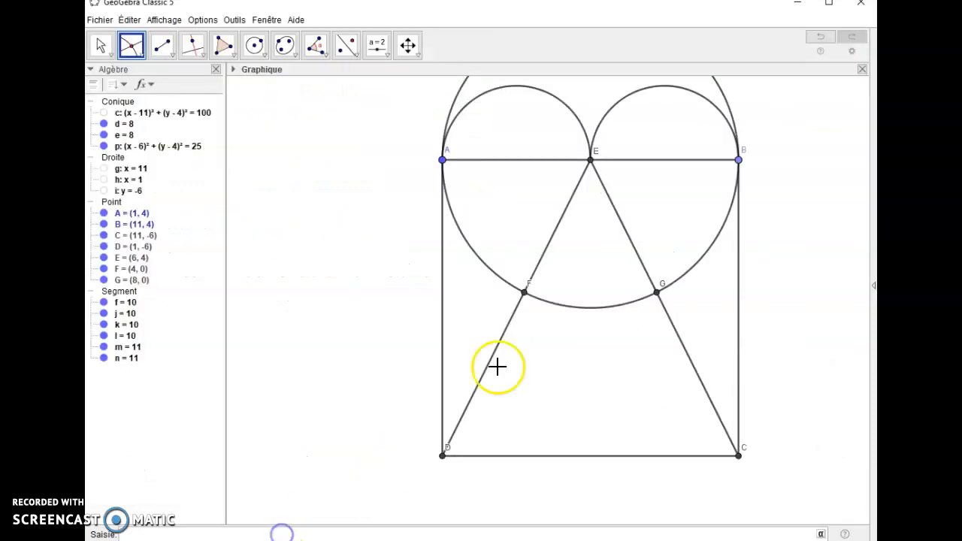
right_click(487, 267)
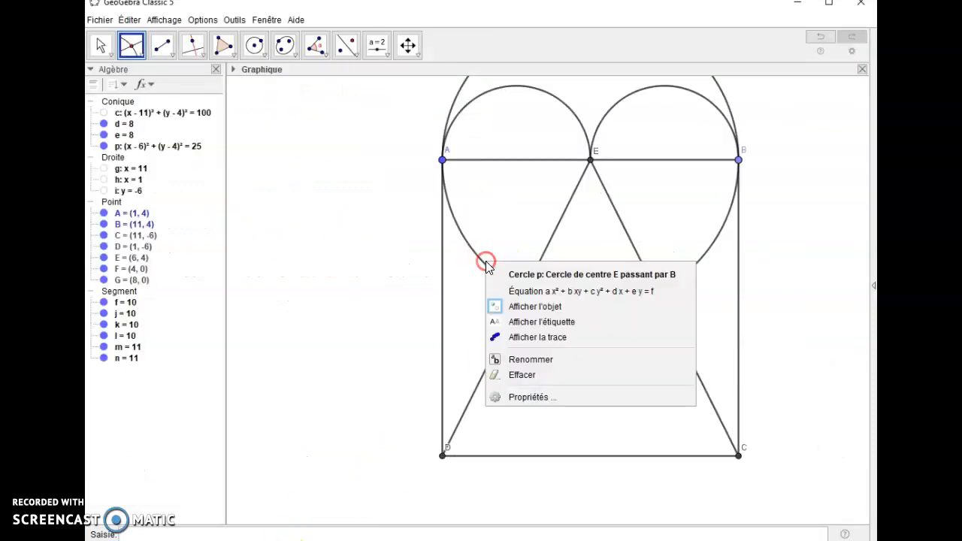
click(524, 304)
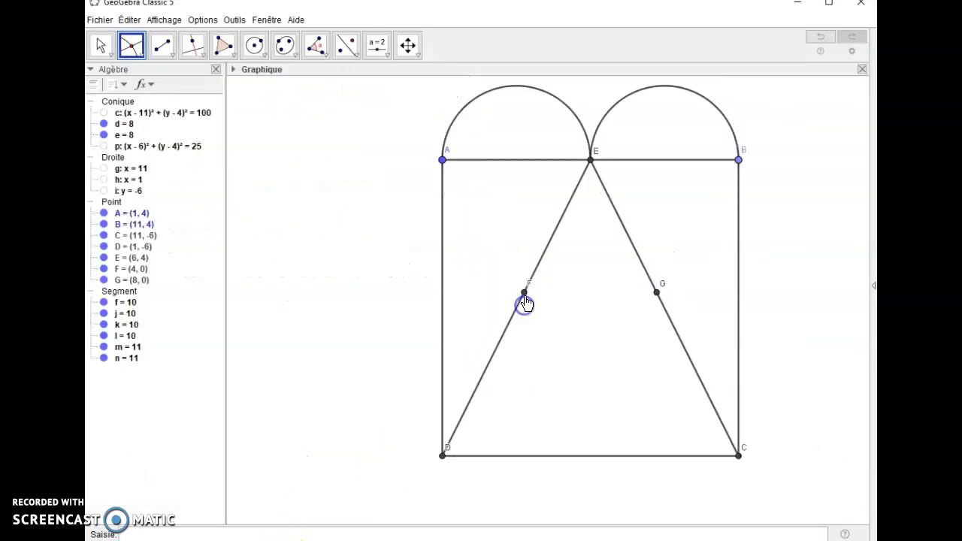
- Draw the circular arc centred on E from A to F
click(254, 45)
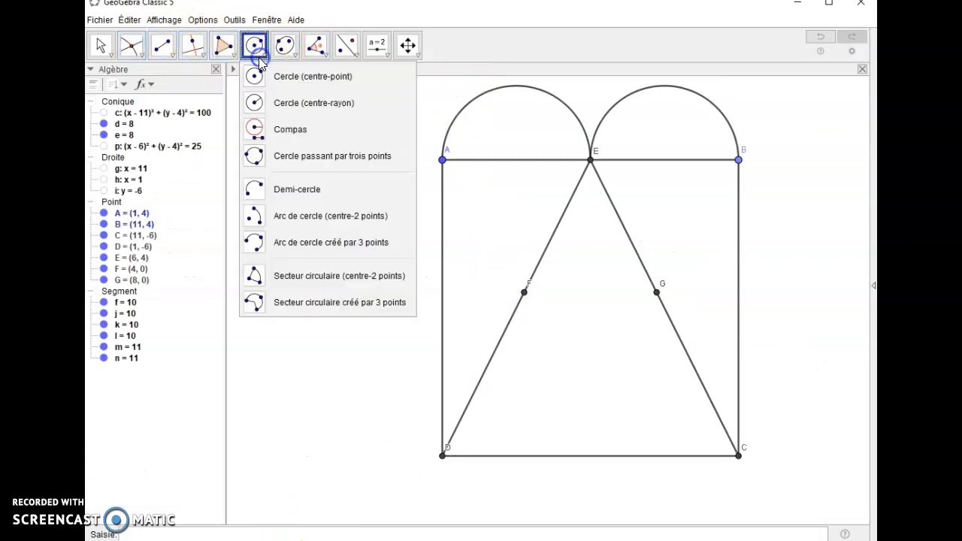
click(292, 218)
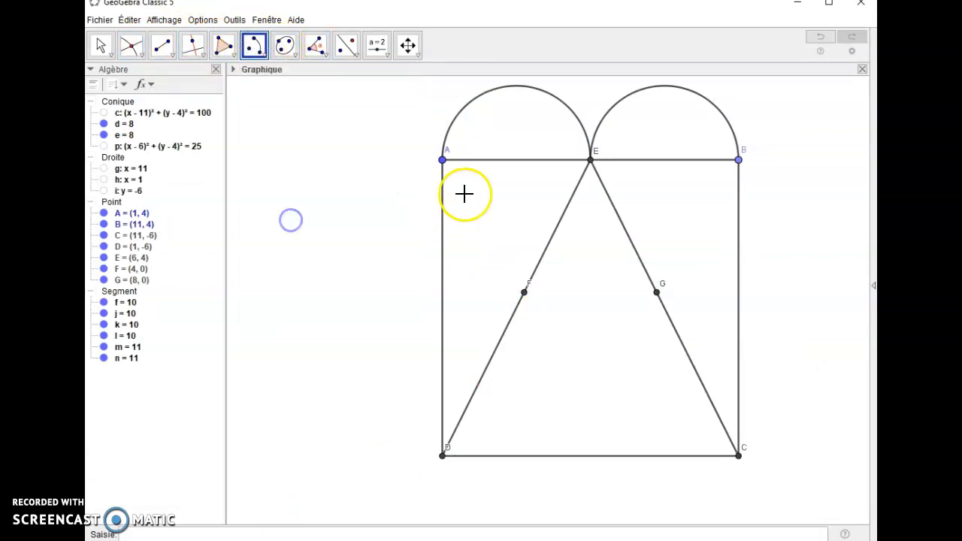
click(591, 160)
click(444, 160)
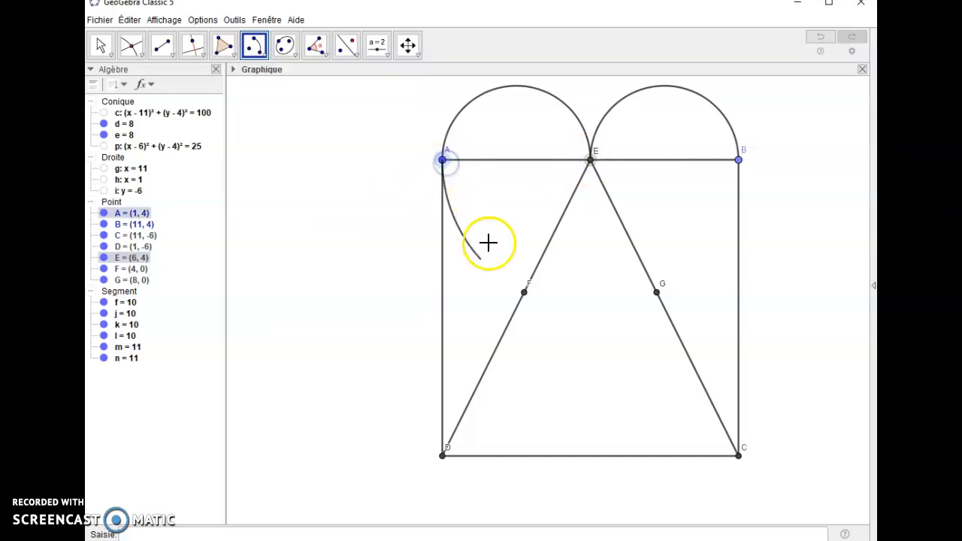
click(524, 292)
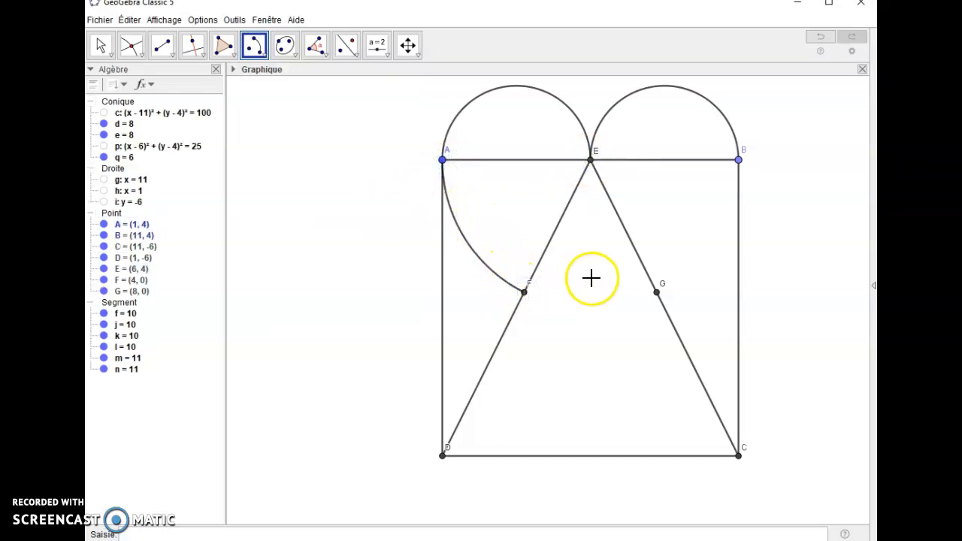
- Check the next instruction on the sheet and draw the circular arc centred on E from G to B in GeoGebra
key(alt+Tab)
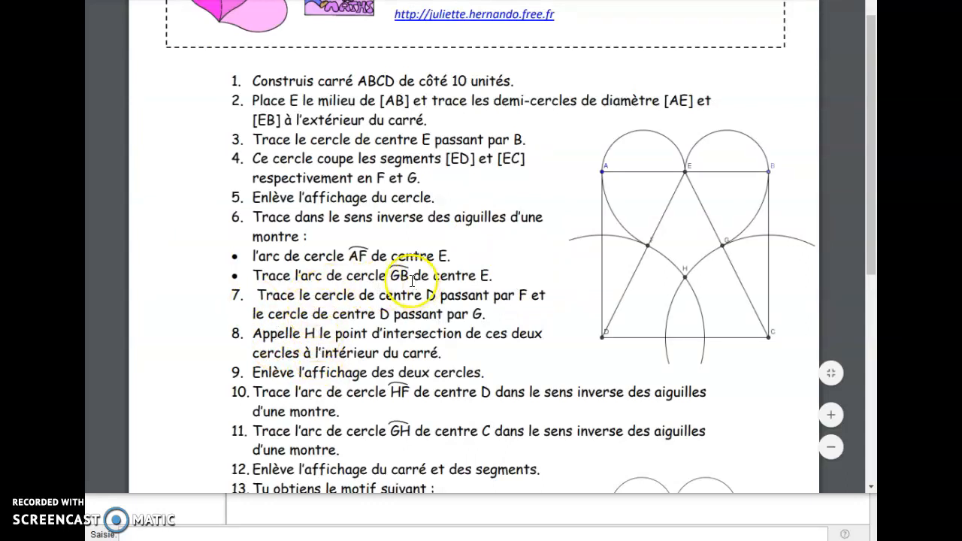
click(276, 529)
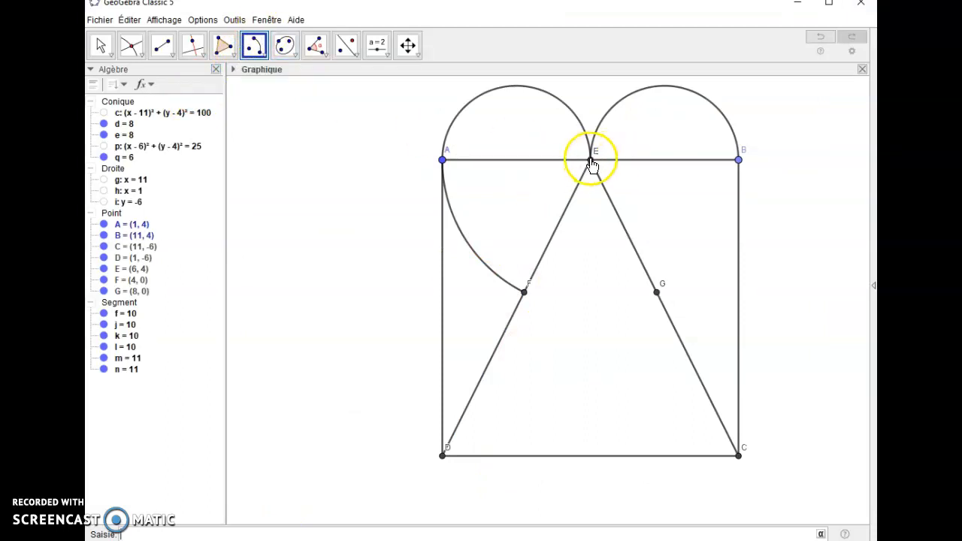
click(590, 160)
click(656, 292)
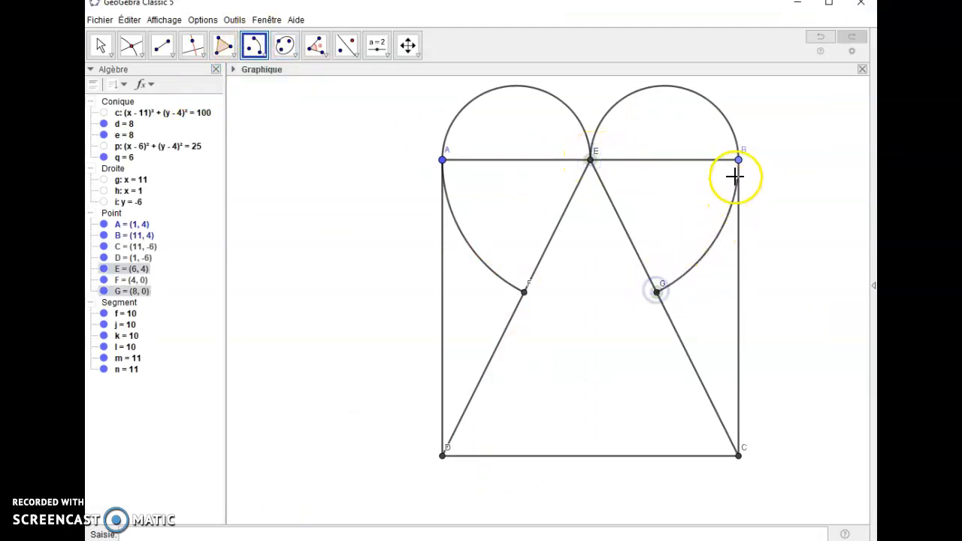
click(738, 160)
- Check the sheet, then draw in GeoGebra the circle centred on D through F and the circle centred on C through G
key(alt+Tab)
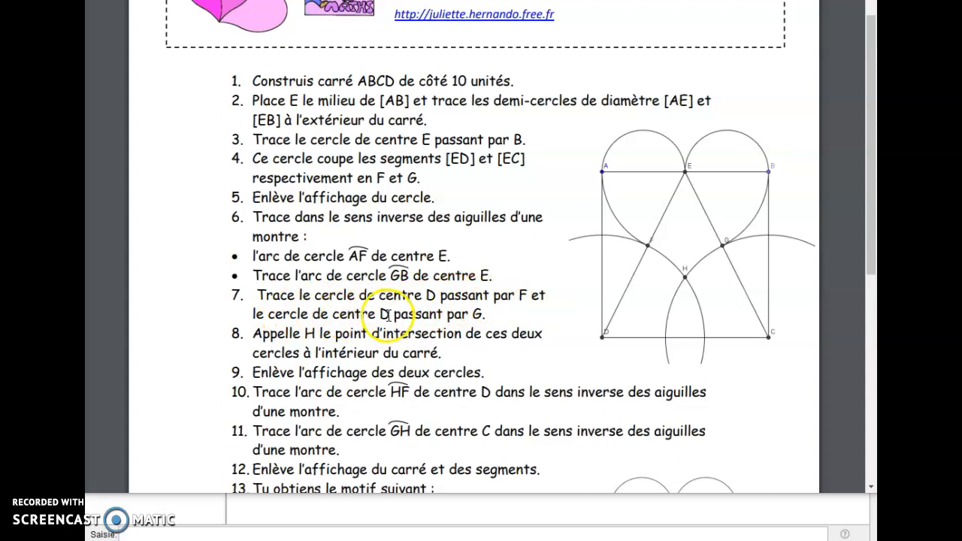
click(182, 529)
click(262, 56)
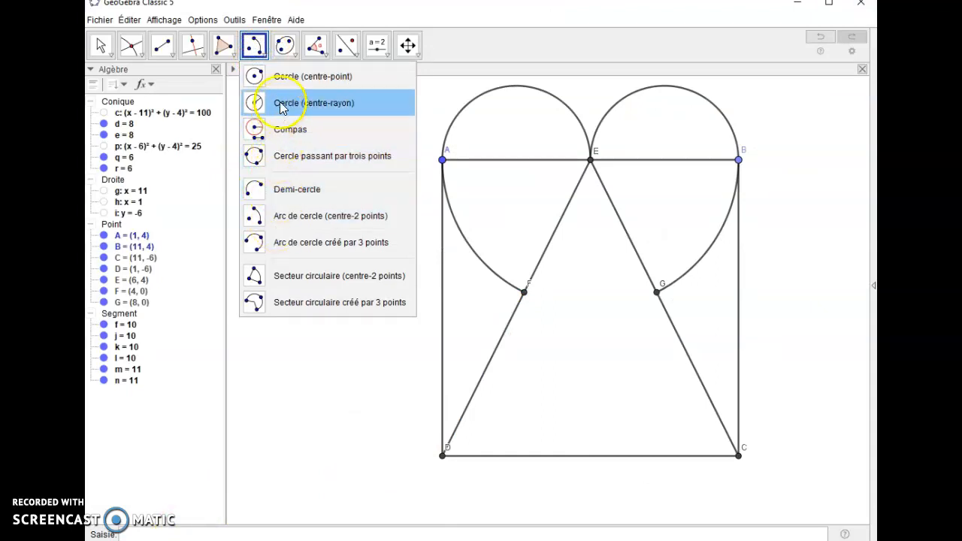
click(282, 76)
click(443, 455)
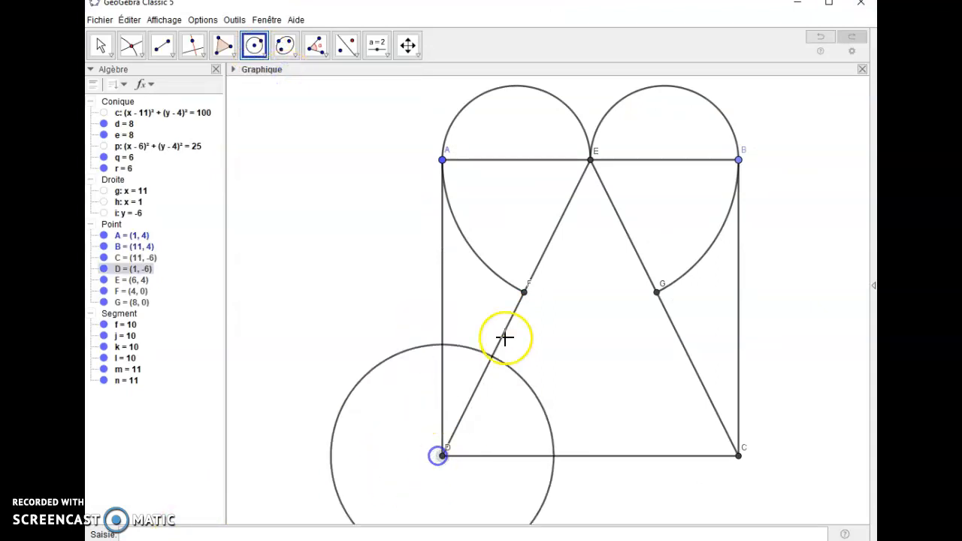
click(524, 292)
click(741, 454)
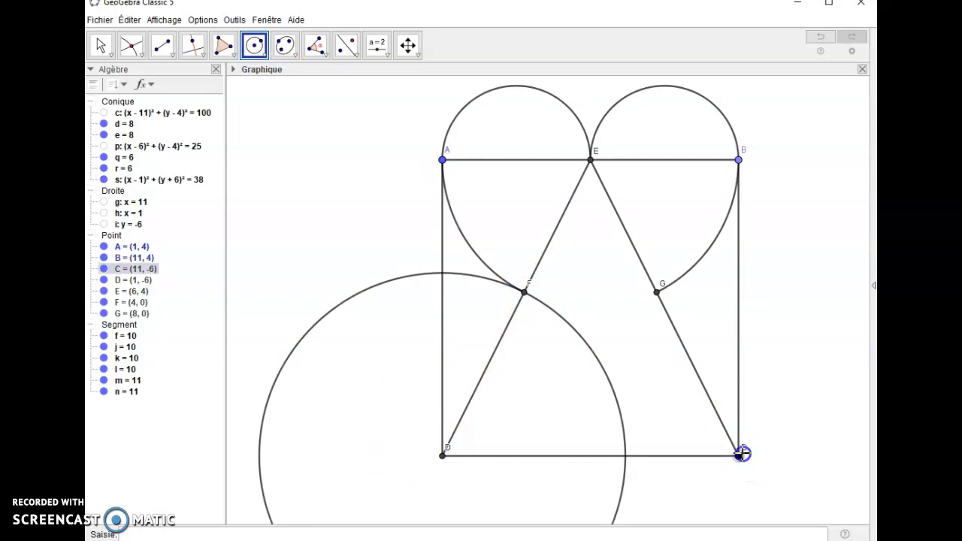
click(657, 292)
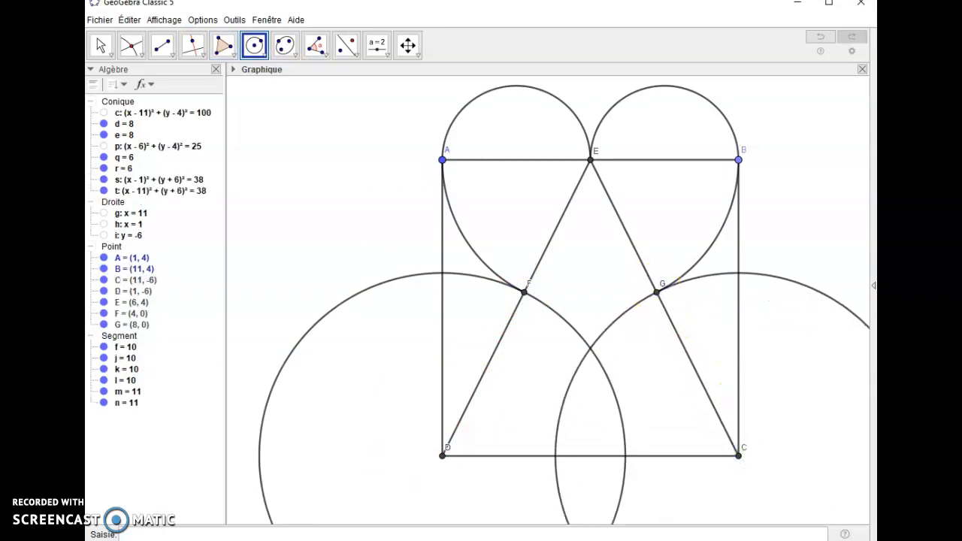
- Check the next instruction on the sheet and mark the two circles' intersection point inside the square in GeoGebra
key(alt+Tab)
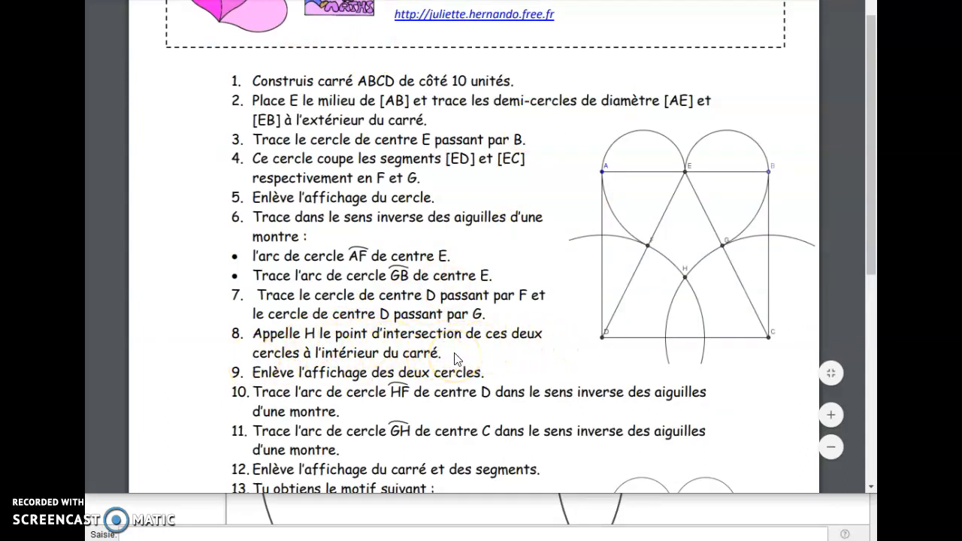
scroll(453, 349, down, 1)
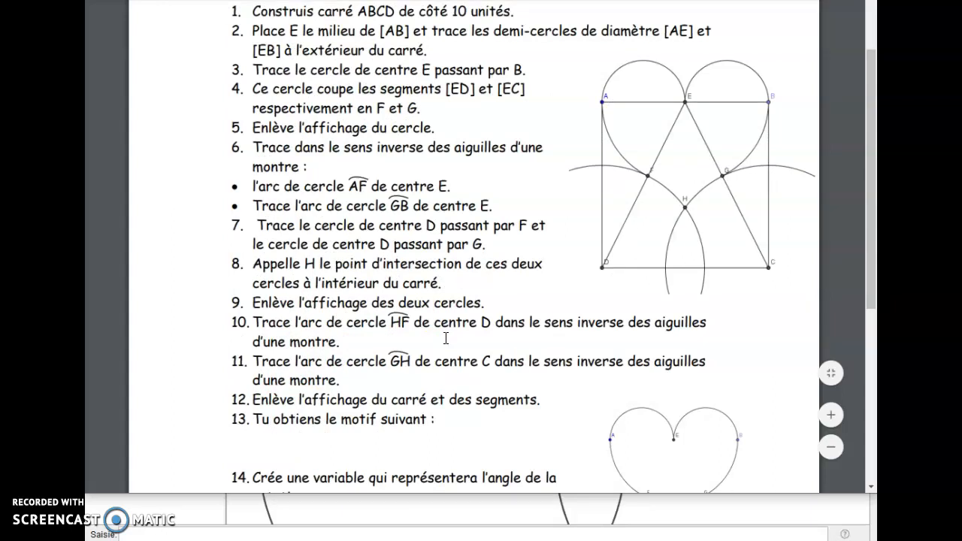
click(326, 519)
click(132, 46)
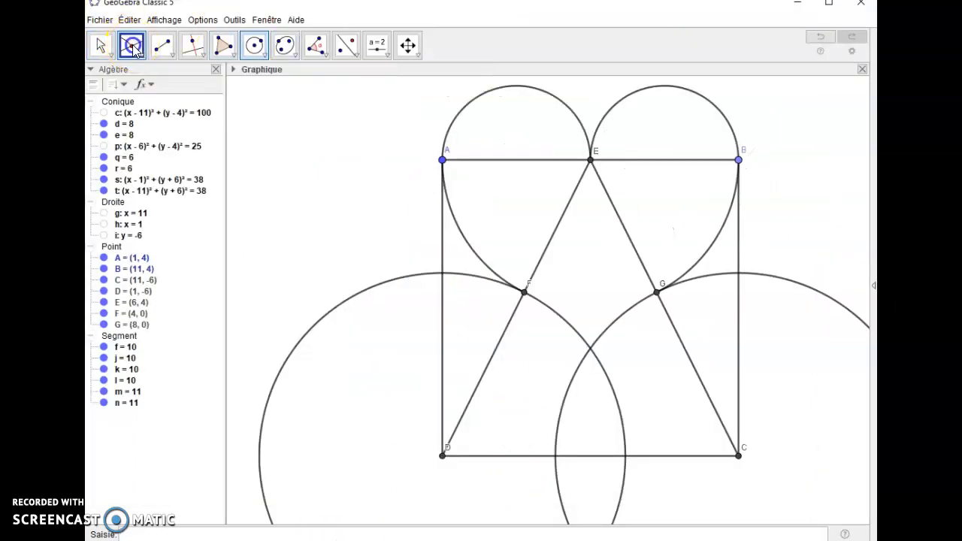
click(591, 348)
- Hide the circle centred on C through G and the circle centred on D through F
right_click(619, 317)
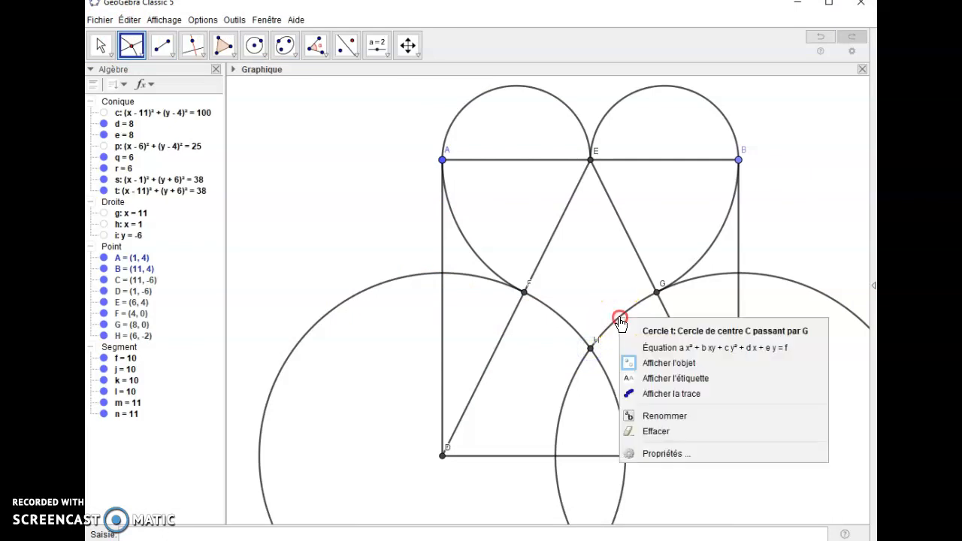
click(645, 363)
right_click(558, 315)
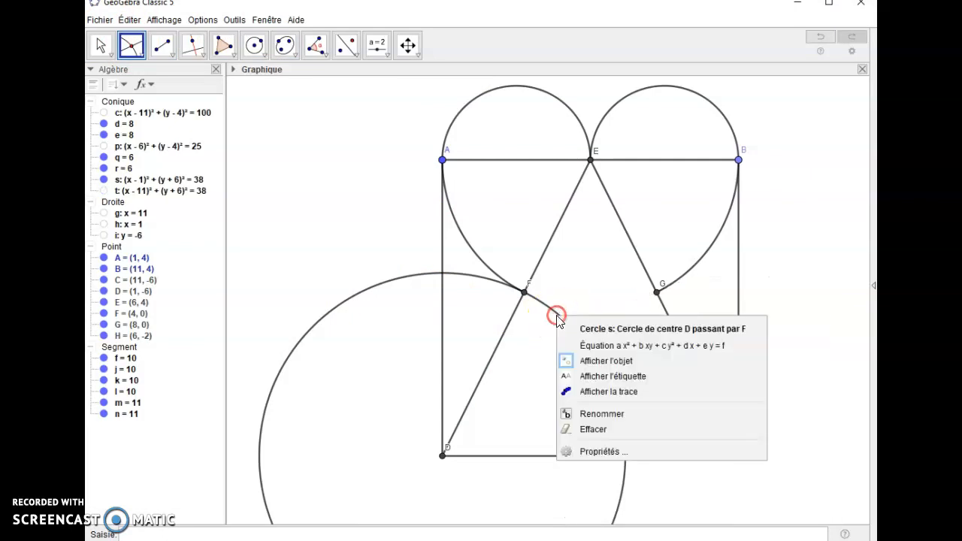
click(574, 361)
- Check the next arc instruction on the sheet and choose the centre-and-two-points circular arc tool in GeoGebra
key(alt+Tab)
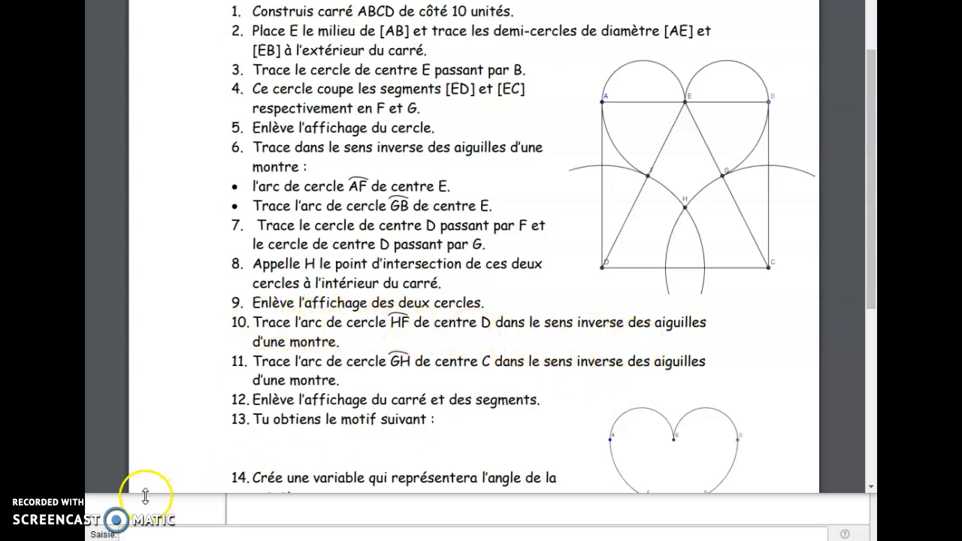
click(169, 536)
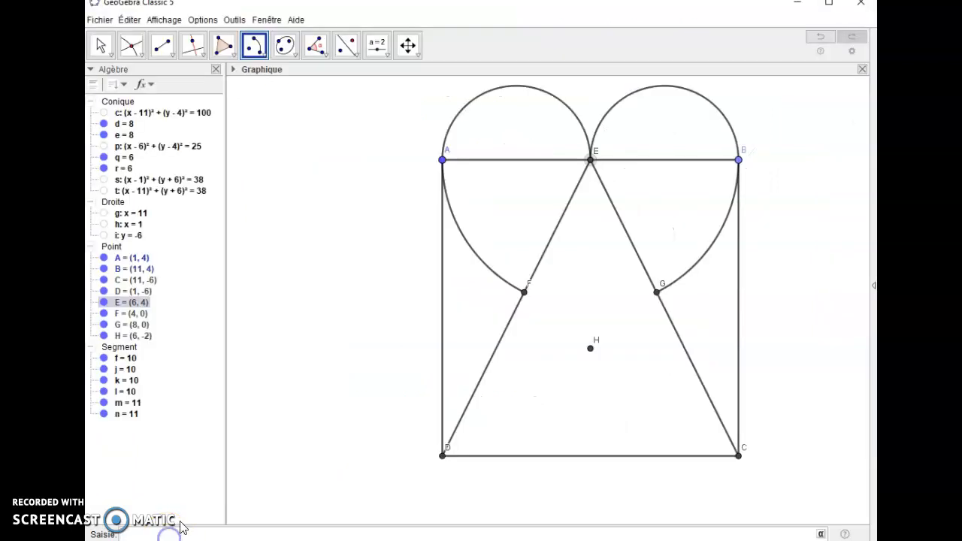
click(259, 50)
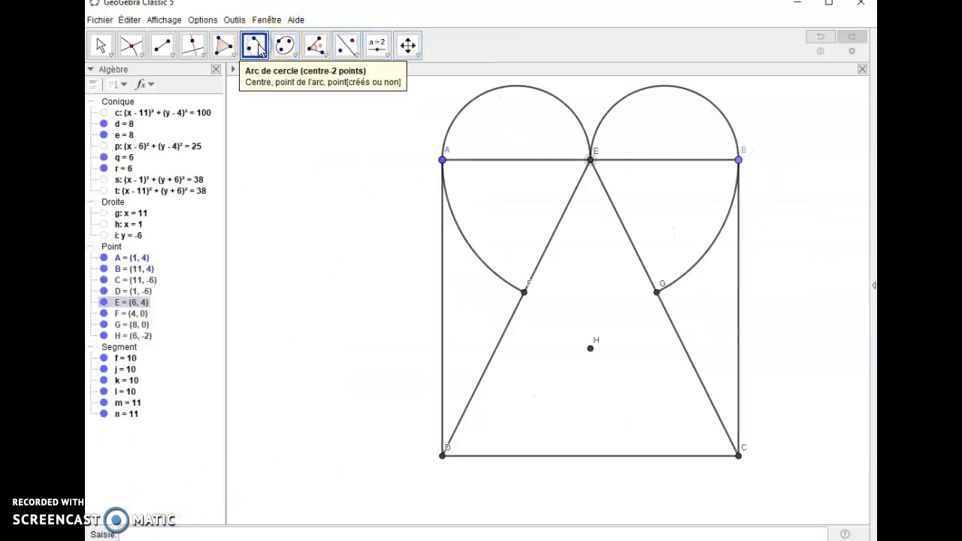